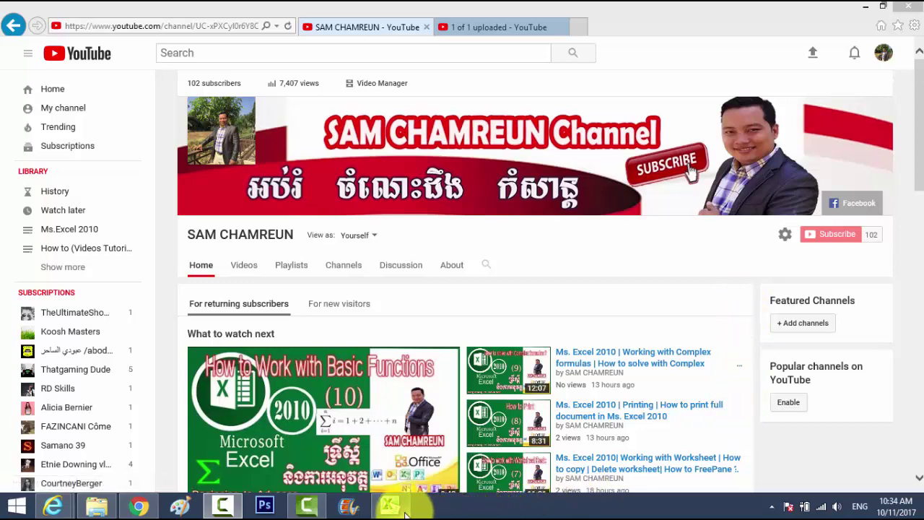
Step: Switch to the Expenditure Categories workbook and select cell D4 in the Type of Order column
mouse_move(400, 513)
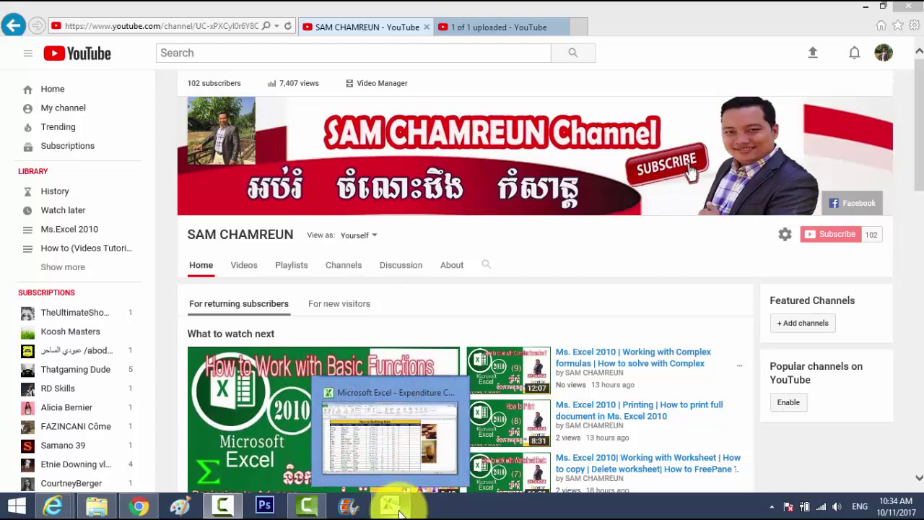
left_click(400, 512)
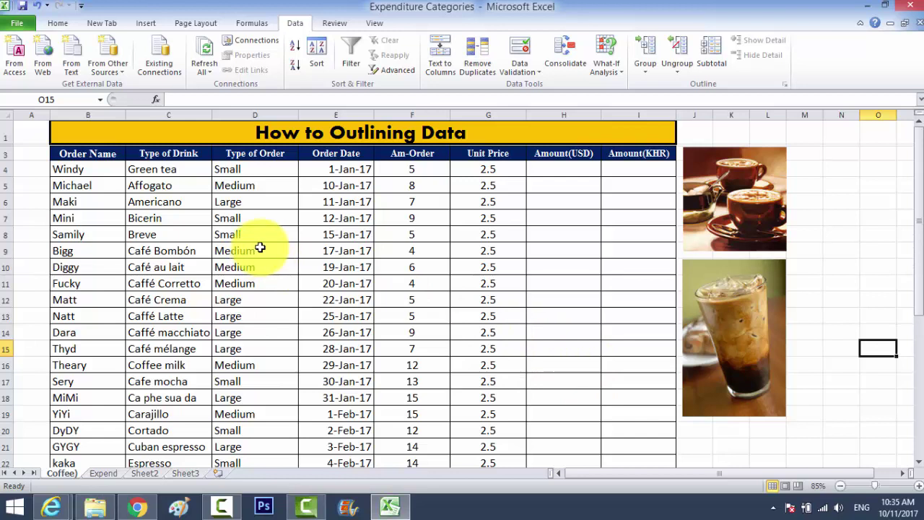
left_click(261, 169)
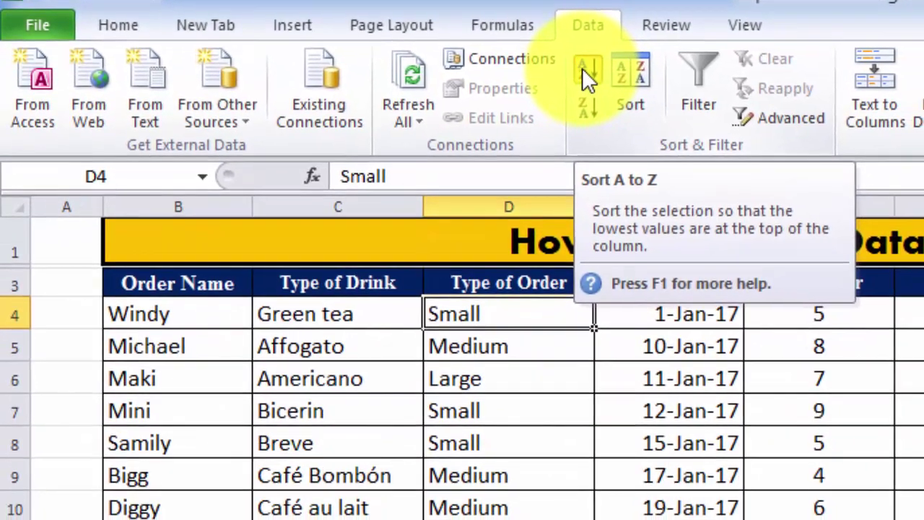
Step: Sort the coffee orders A to Z by Type of Order, grouping Large, Medium and Small rows
left_click(607, 92)
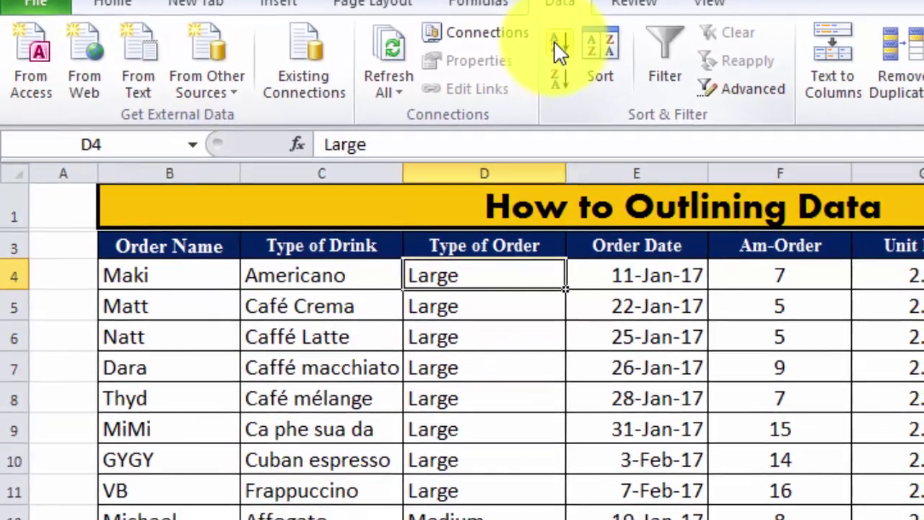
scroll(441, 499, "down", 2)
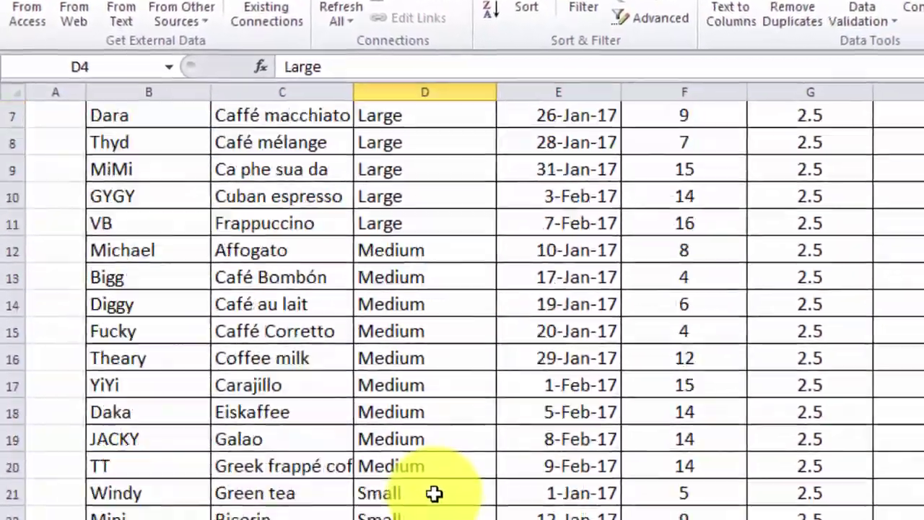
scroll(419, 457, "down", 1)
scroll(409, 429, "down", 1)
scroll(395, 405, "up", 2)
scroll(395, 405, "up", 2)
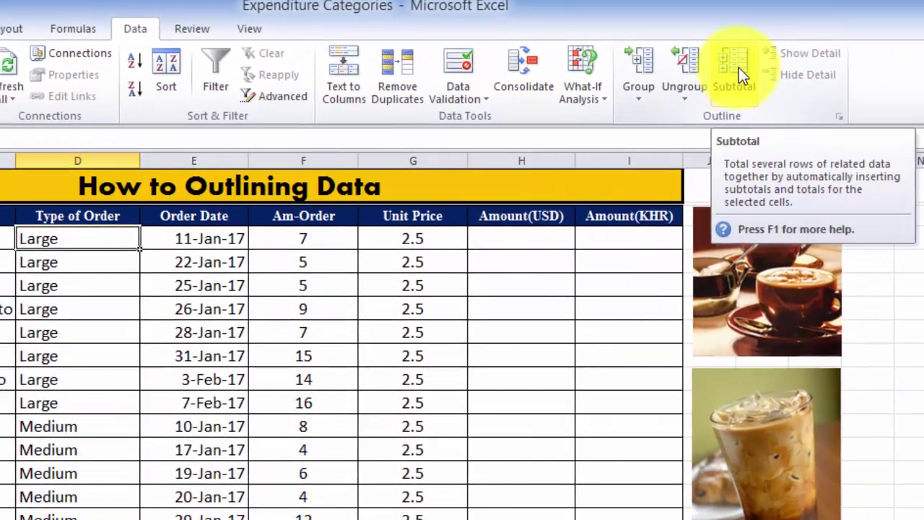
Step: Add Count subtotals at each change in Type of Order, summarizing the Type of Order column
left_click(731, 72)
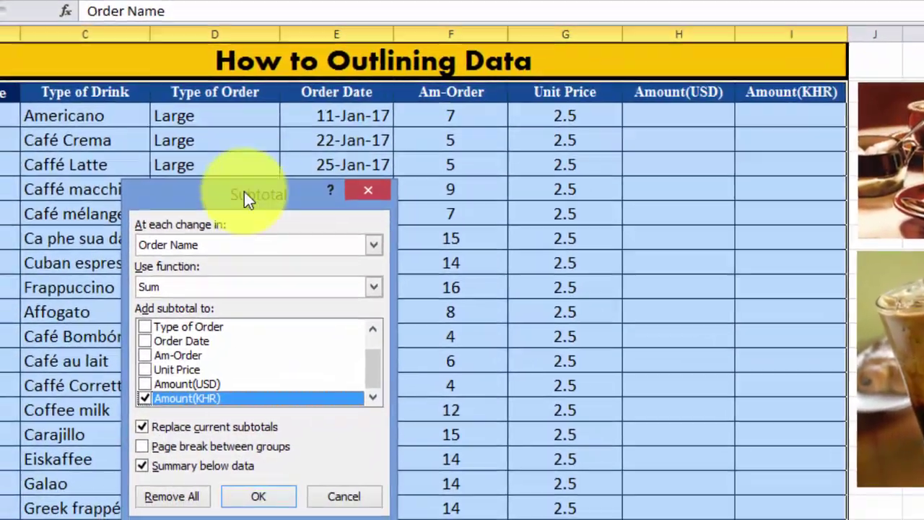
left_click_drag(244, 192, 467, 74)
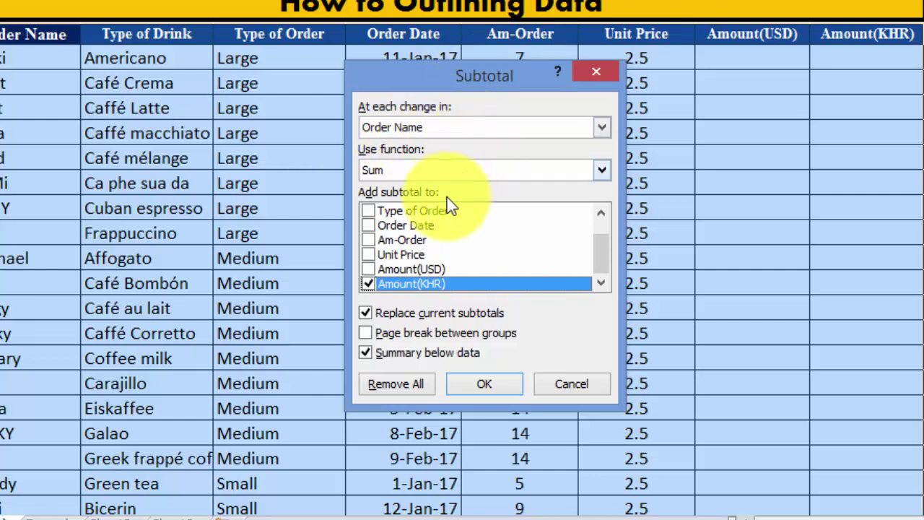
left_click(602, 127)
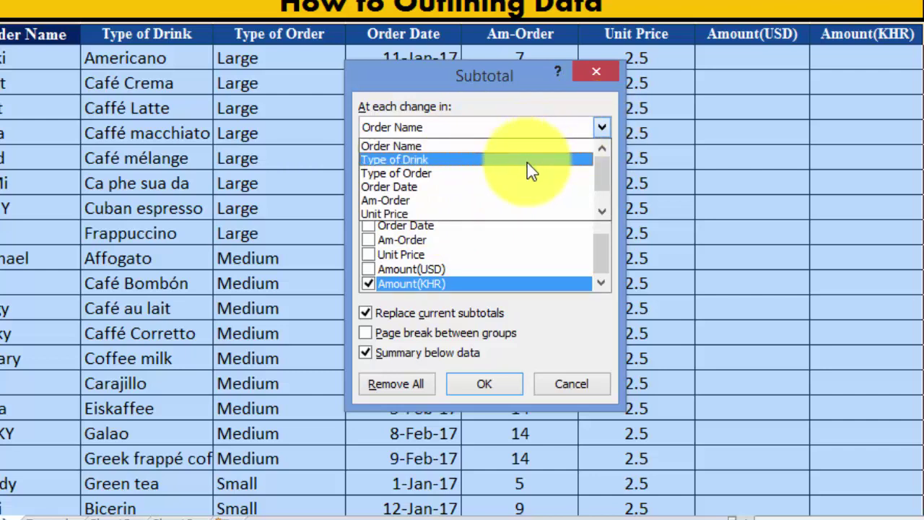
left_click(475, 173)
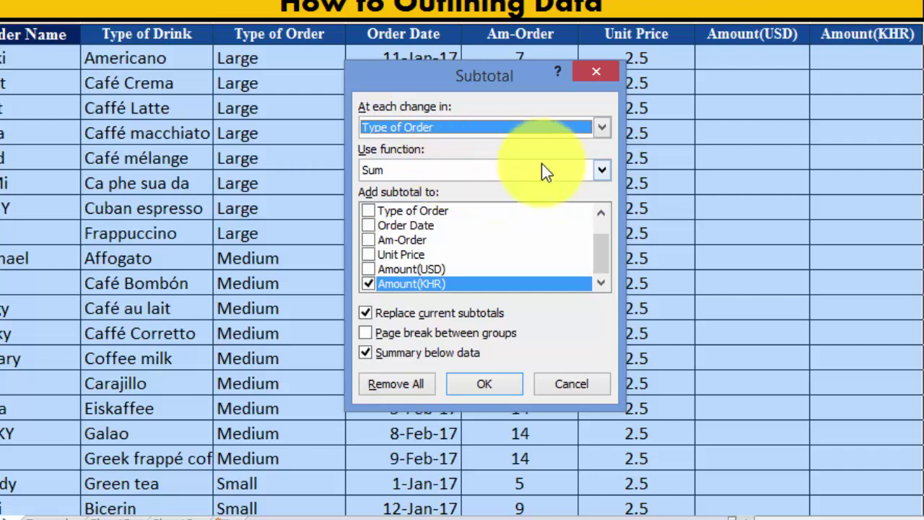
left_click(603, 172)
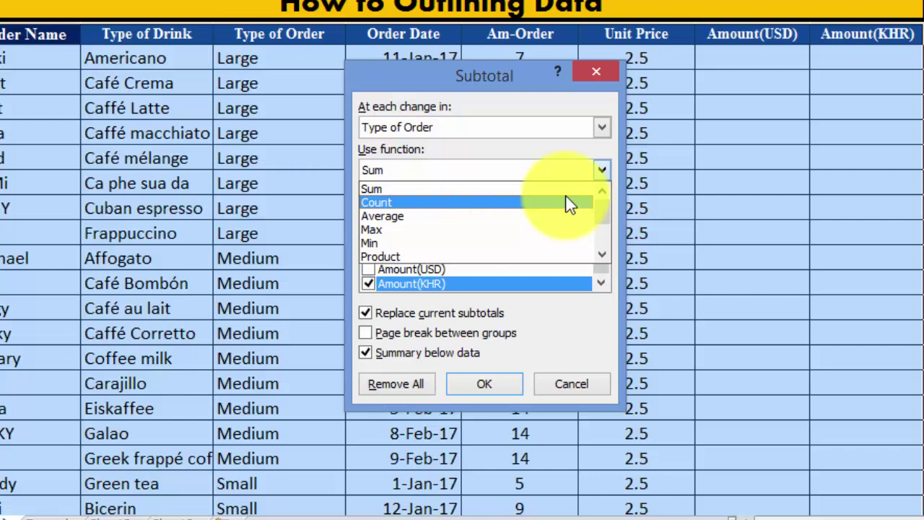
left_click(570, 205)
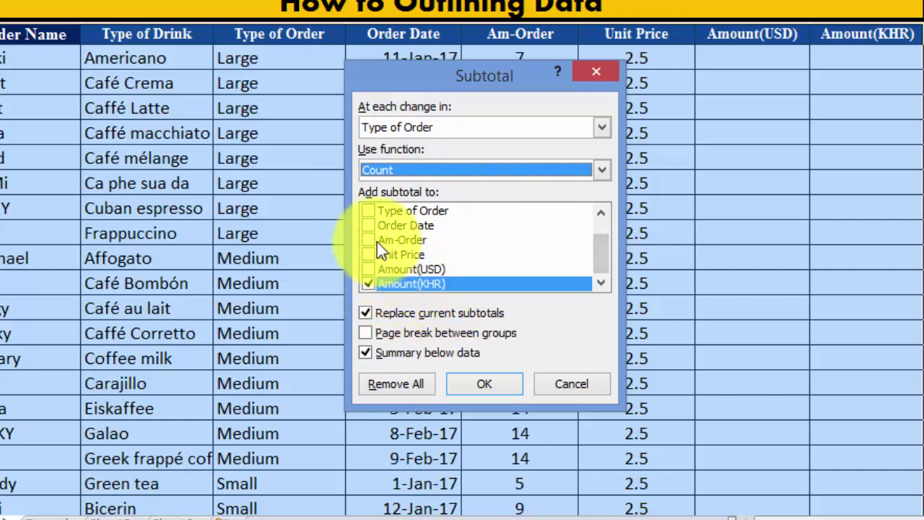
left_click(369, 212)
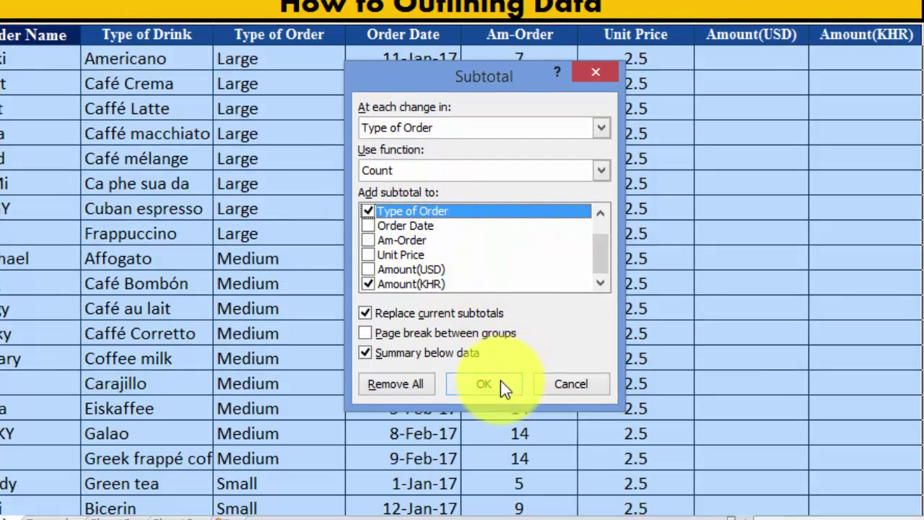
left_click(503, 386)
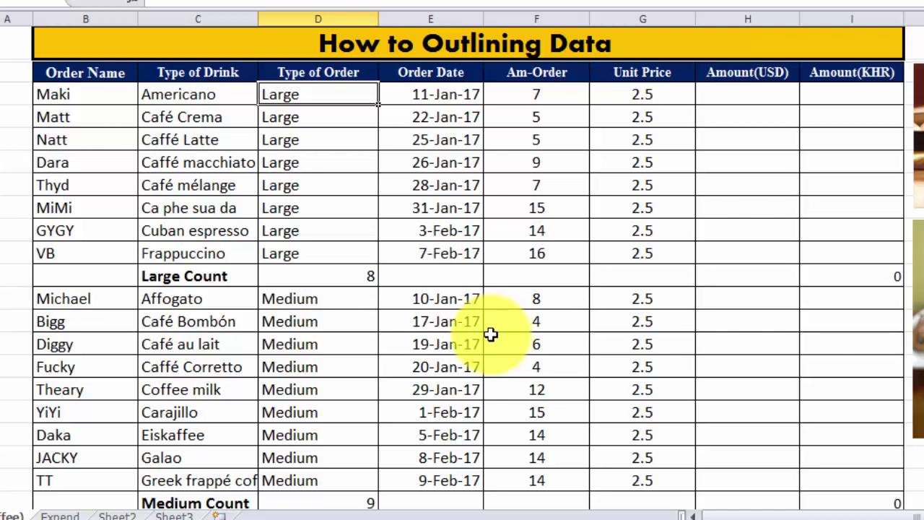
Step: Select the Large Count subtotal row and the Large entries to check the count of 8
mouse_move(45, 282)
left_mouse_down()
mouse_move(790, 263)
mouse_move(840, 274)
left_mouse_up()
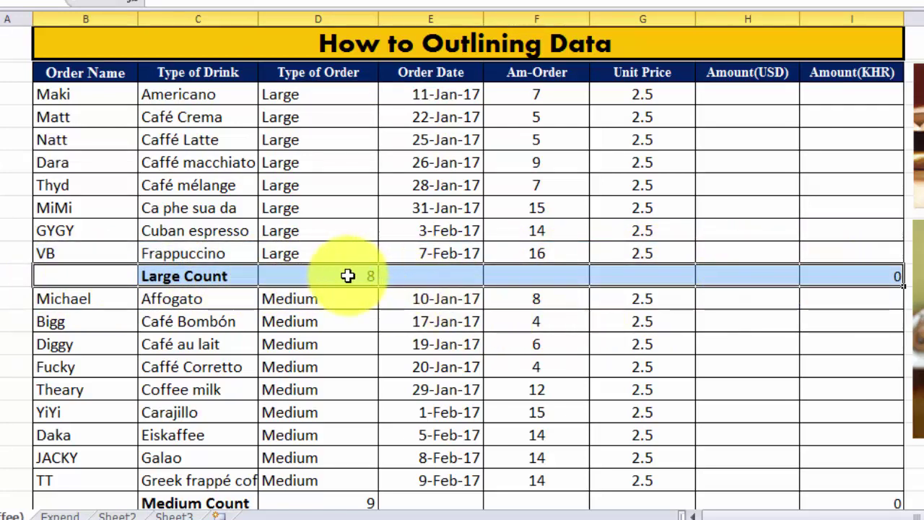
left_click_drag(312, 94, 312, 278)
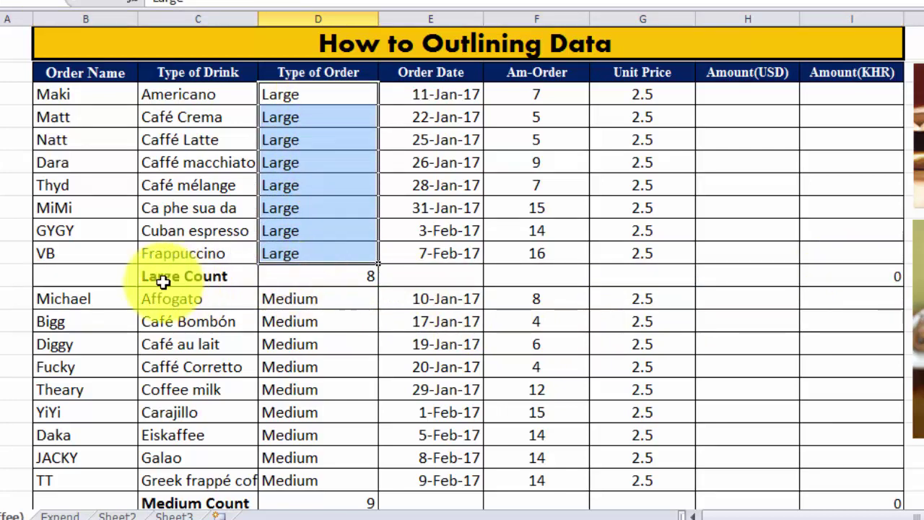
left_click_drag(154, 276, 317, 276)
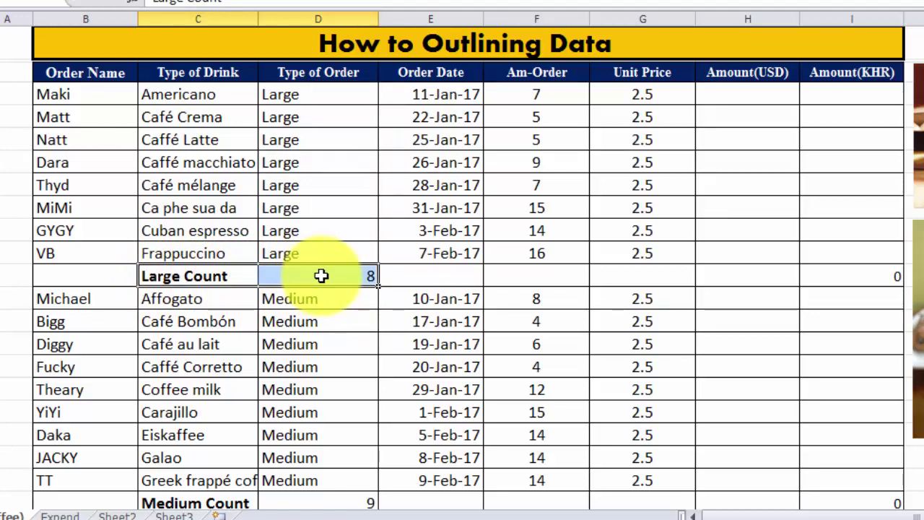
scroll(322, 285, "down", 1)
scroll(323, 292, "down", 2)
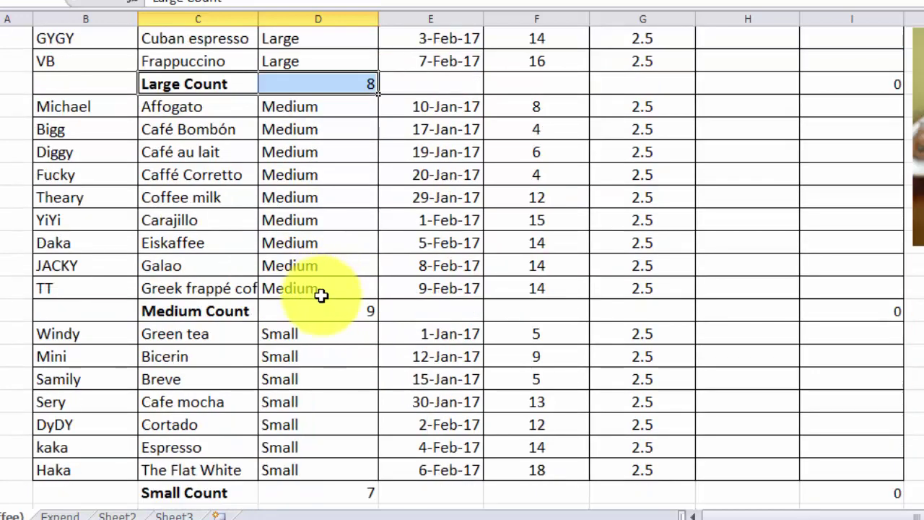
Step: Inspect the Medium Count formula and the Grand Count of 24, then return to the top
left_click(332, 312)
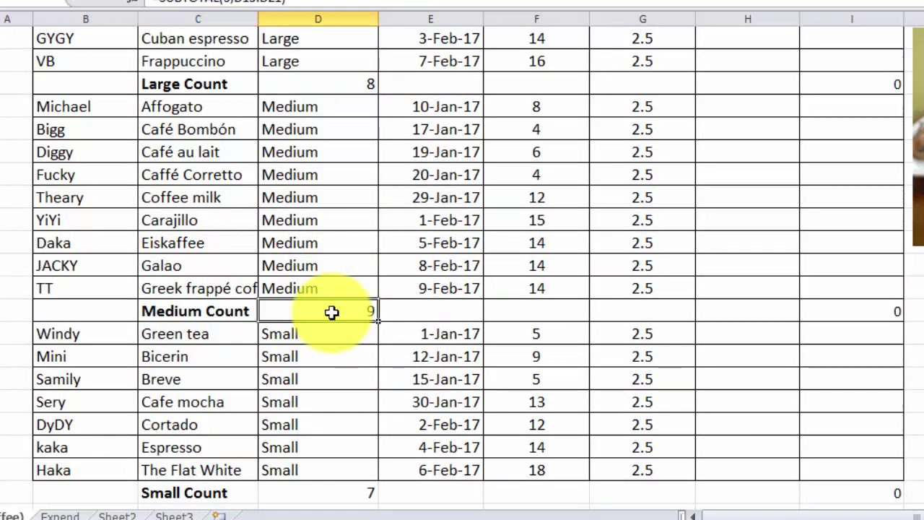
scroll(331, 311, "down", 2)
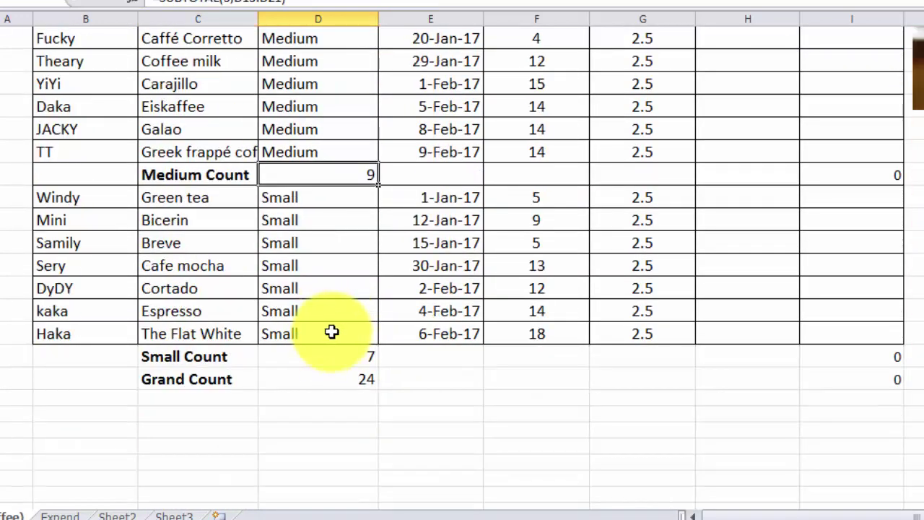
left_click(331, 332)
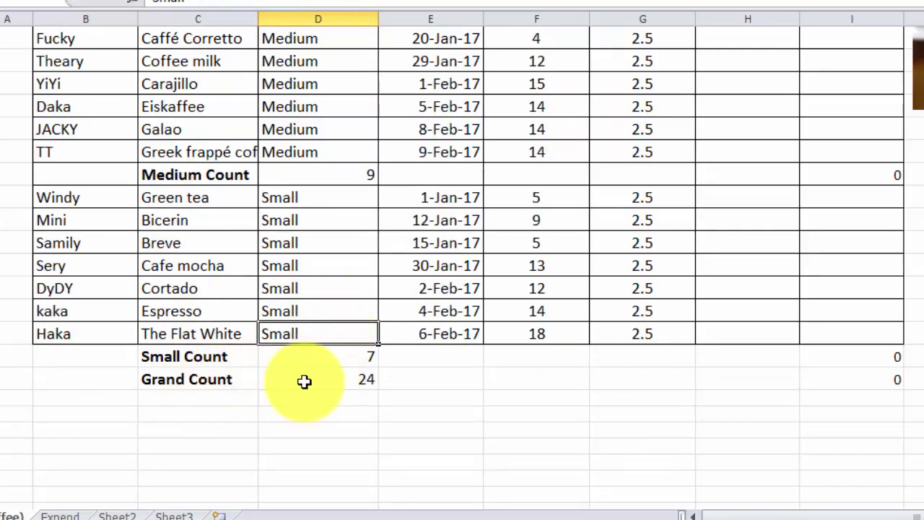
left_click(333, 377)
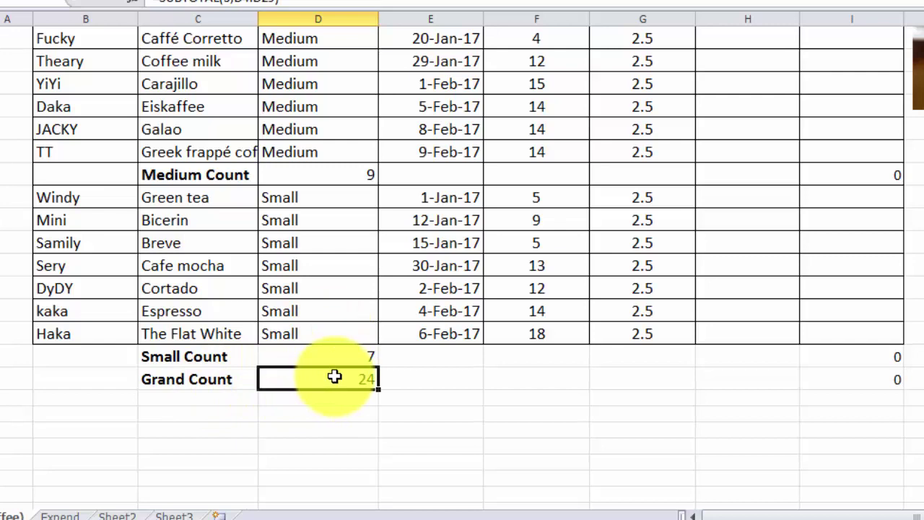
scroll(334, 377, "up", 1)
scroll(334, 377, "up", 2)
scroll(334, 376, "up", 1)
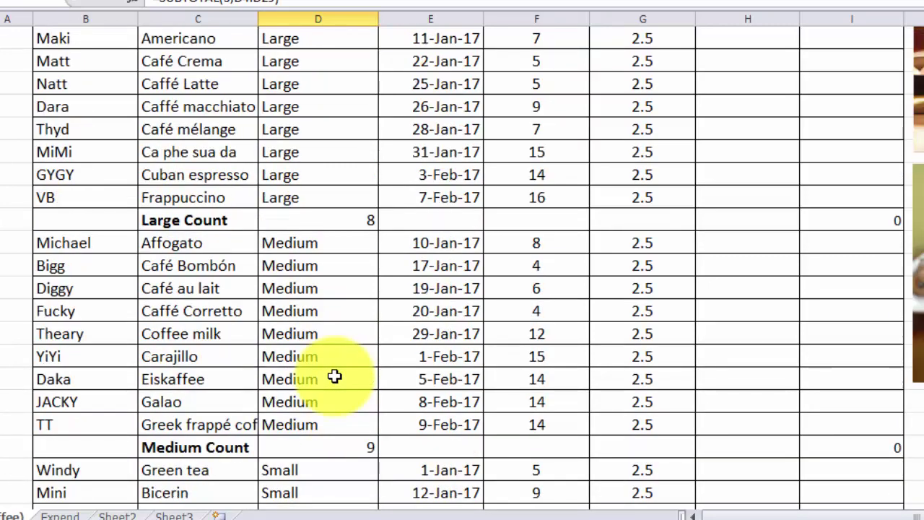
scroll(334, 376, "up", 1)
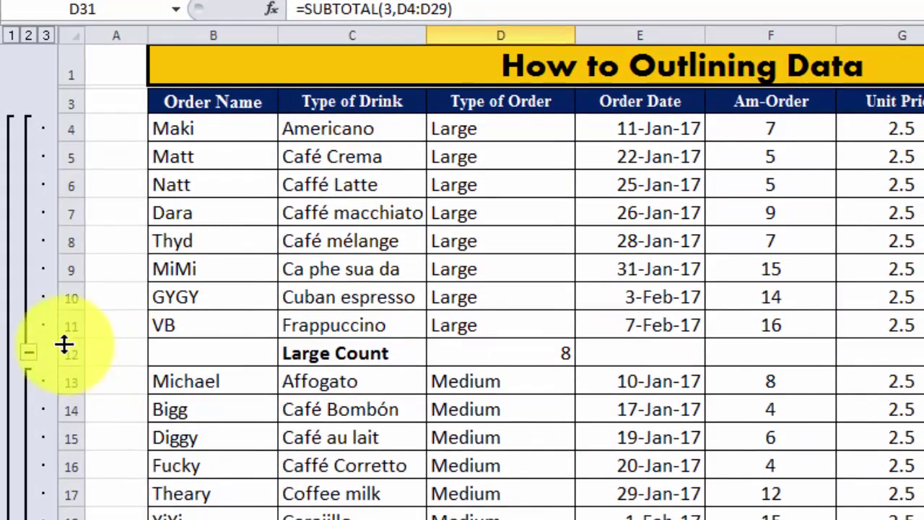
left_click(28, 353)
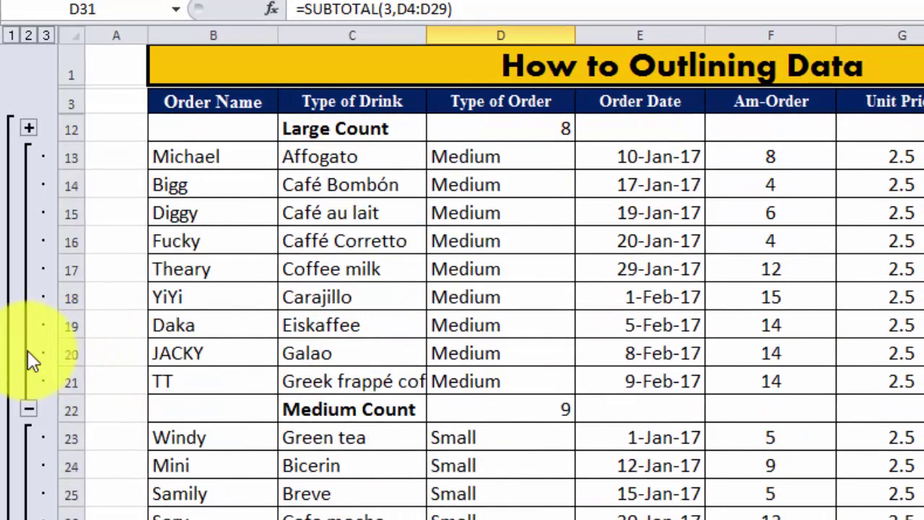
left_click(28, 409)
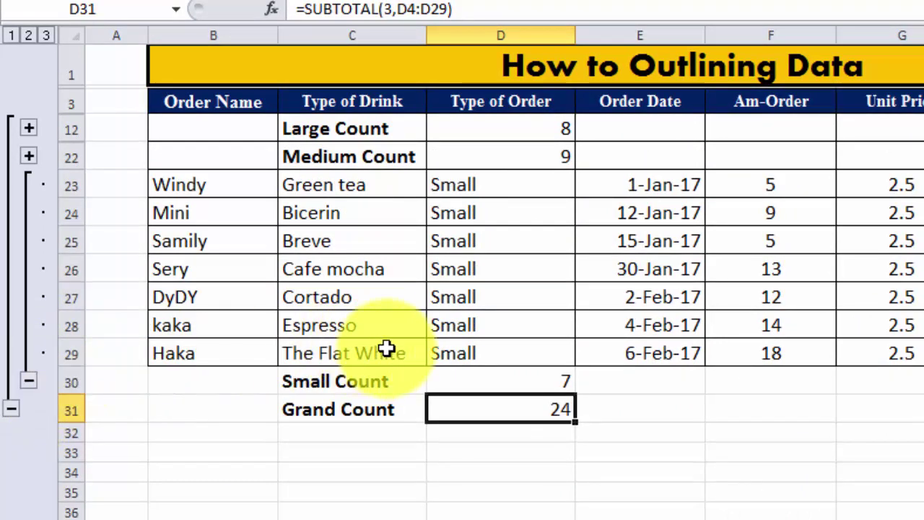
left_click(28, 381)
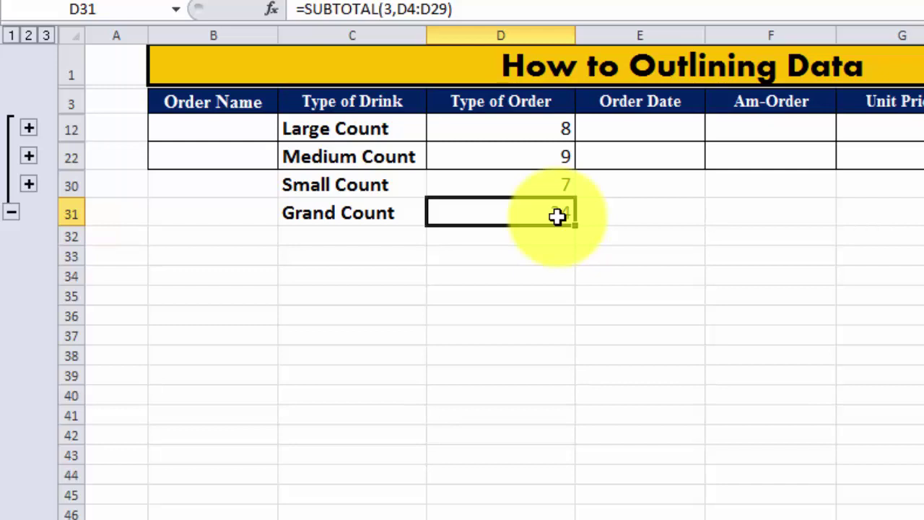
left_click(29, 185)
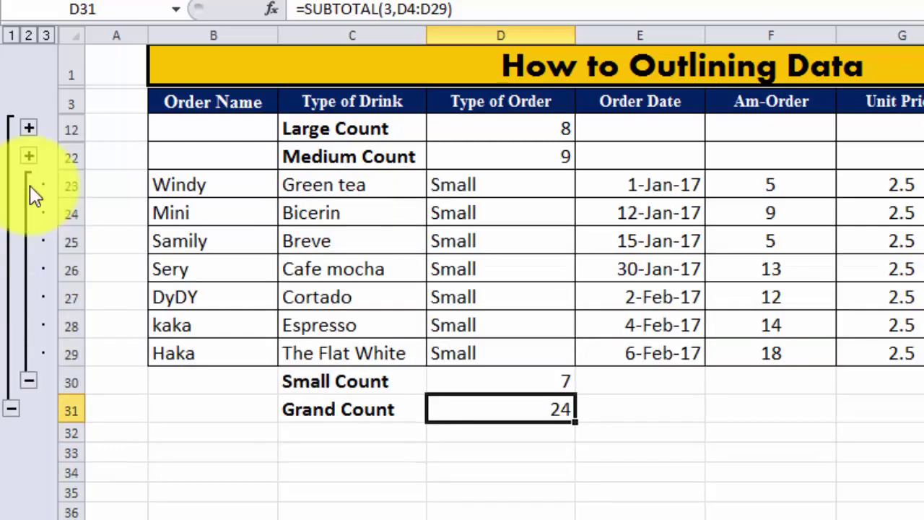
left_click(30, 156)
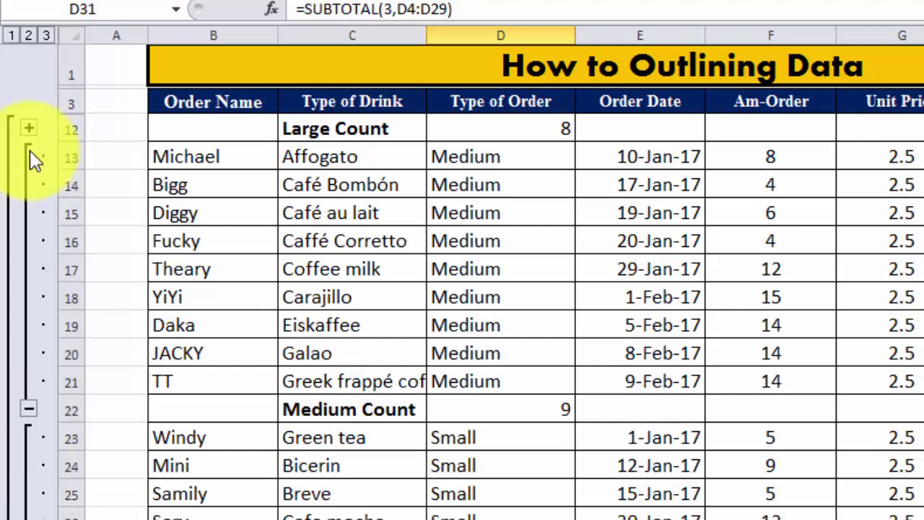
left_click(29, 130)
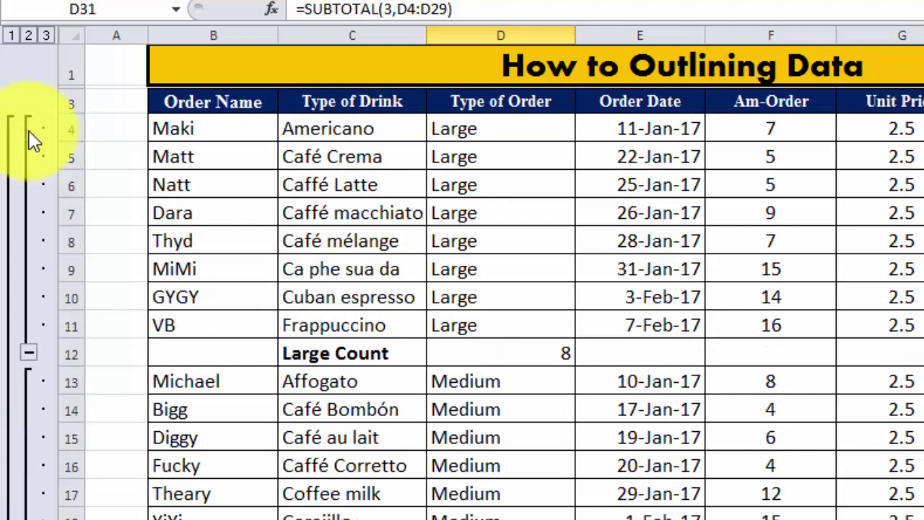
scroll(176, 424, "down", 3)
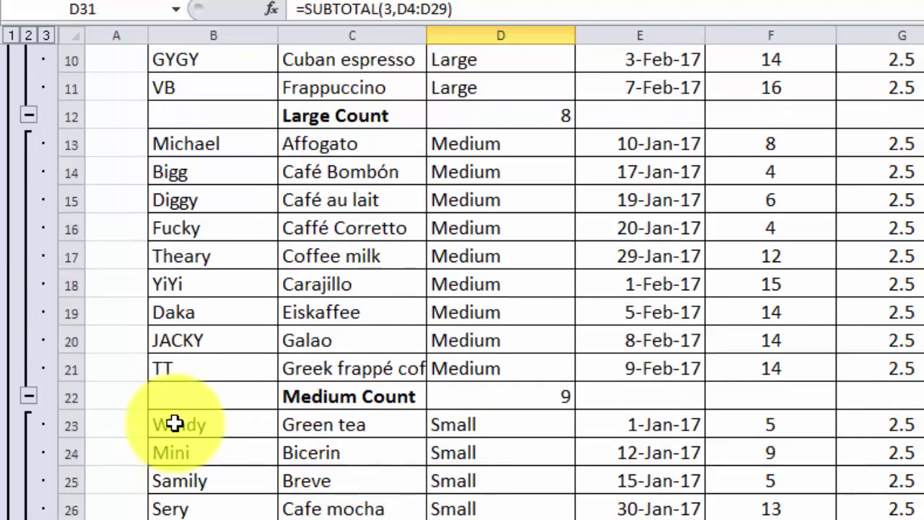
scroll(173, 423, "down", 1)
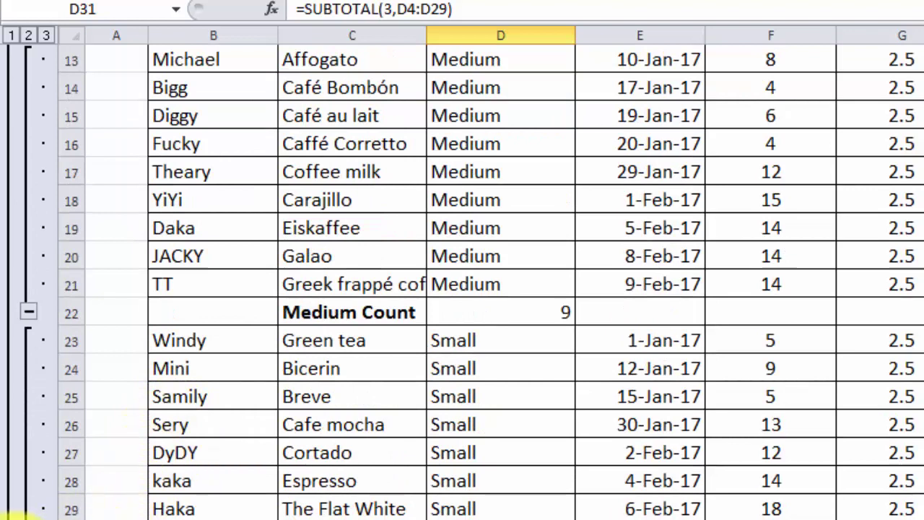
left_click(14, 514)
scroll(165, 295, "up", 3)
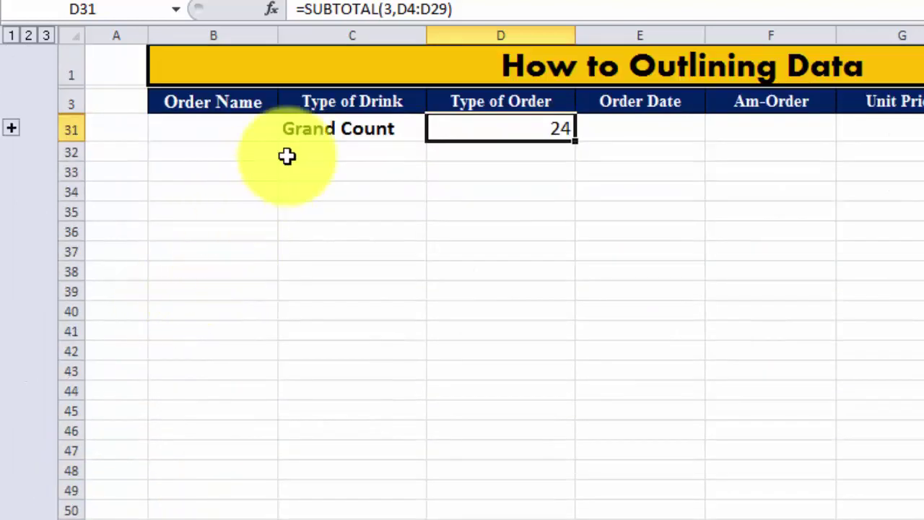
left_click(10, 130)
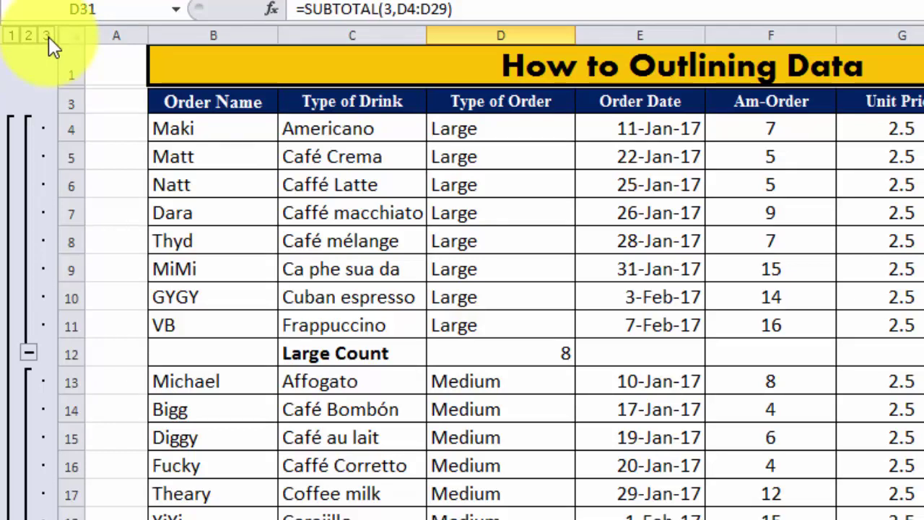
left_click(29, 39)
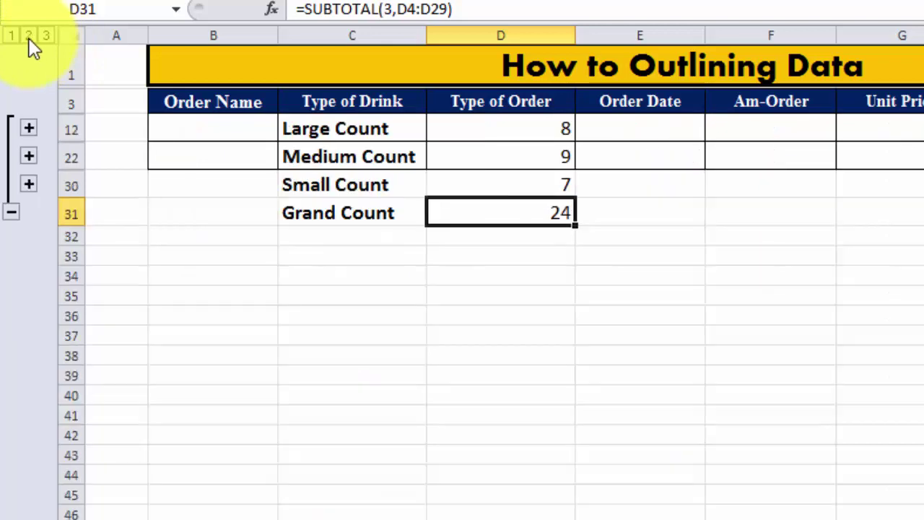
left_click(14, 34)
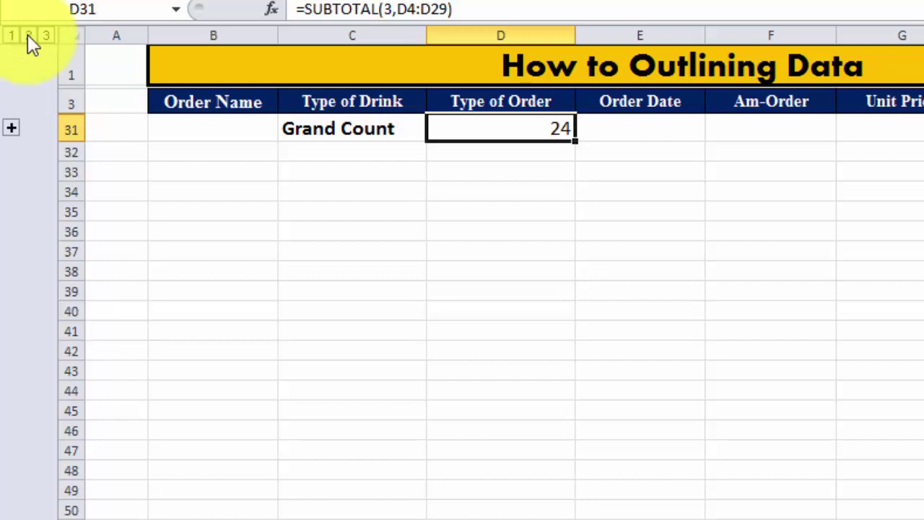
left_click(27, 35)
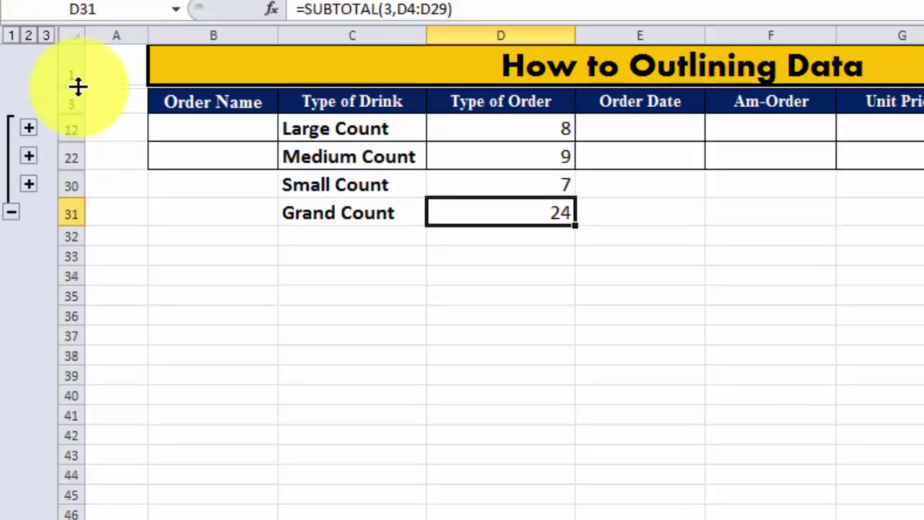
left_click(46, 36)
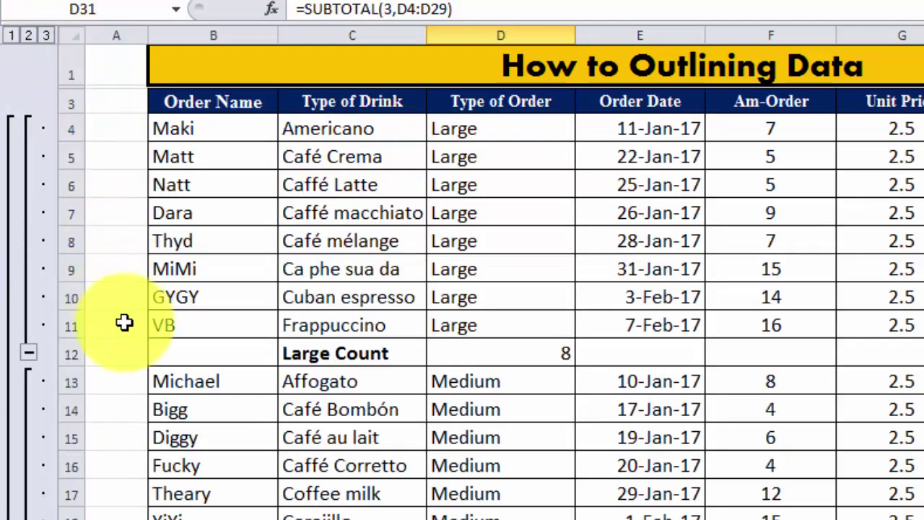
scroll(125, 324, "down", 2)
scroll(127, 323, "up", 2)
scroll(127, 324, "up", 1)
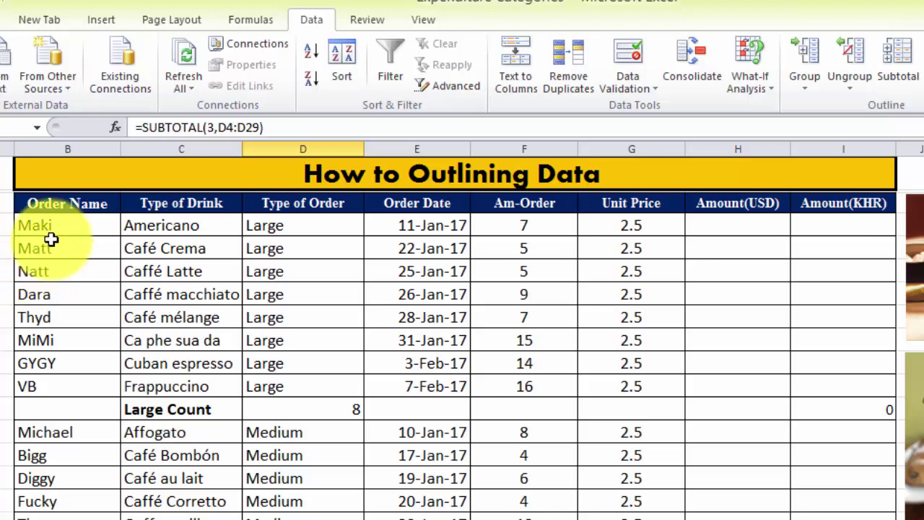
Step: Select the Large order rows B4:I11 and ungroup them by Rows
left_click(23, 225)
left_click_drag(23, 225, 336, 387)
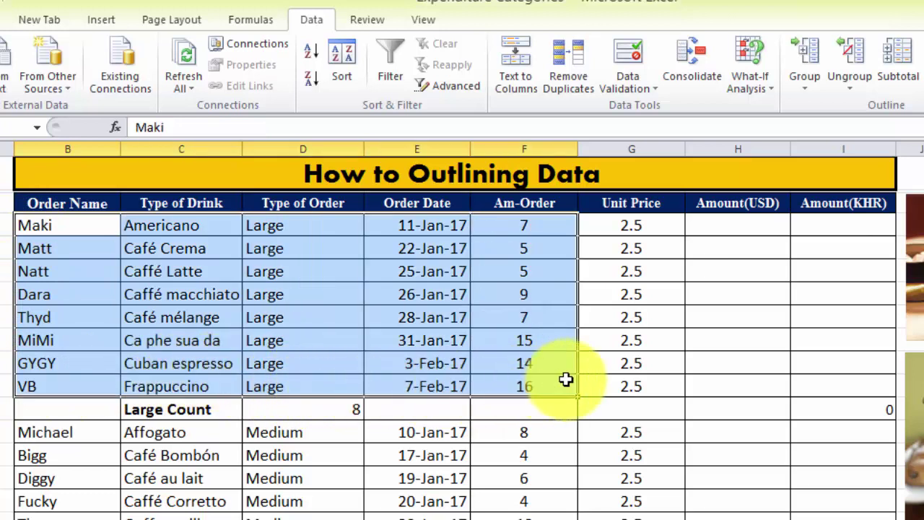
left_click_drag(336, 388, 846, 387)
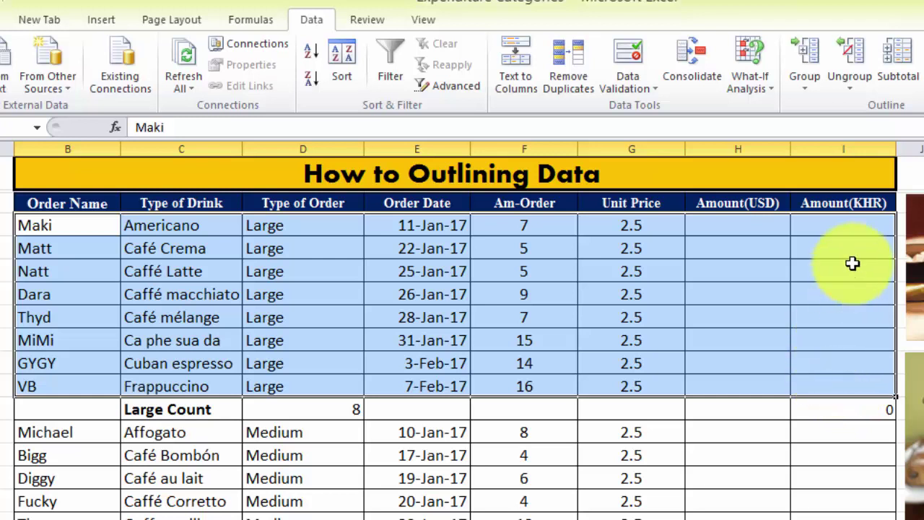
left_click(850, 87)
left_click(865, 109)
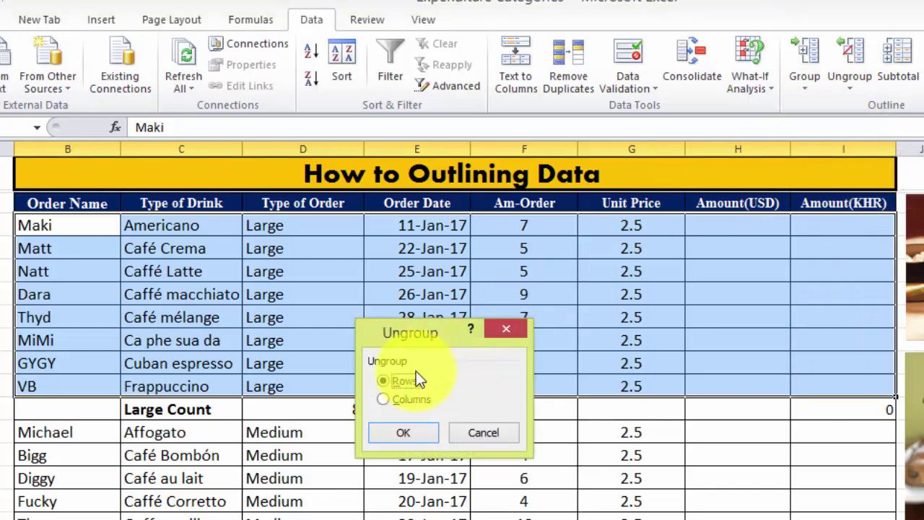
left_click(395, 436)
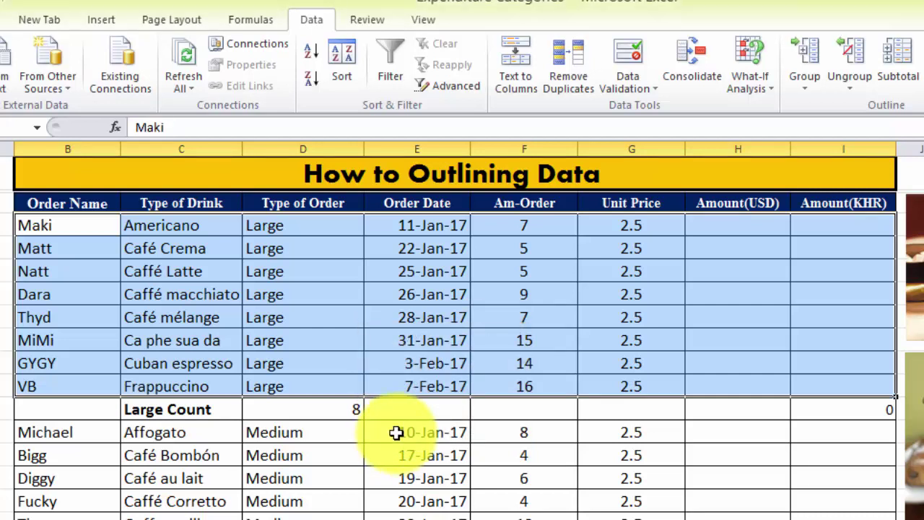
Step: Ungroup the Large order rows once more and collapse the outline to level 2
left_click(857, 55)
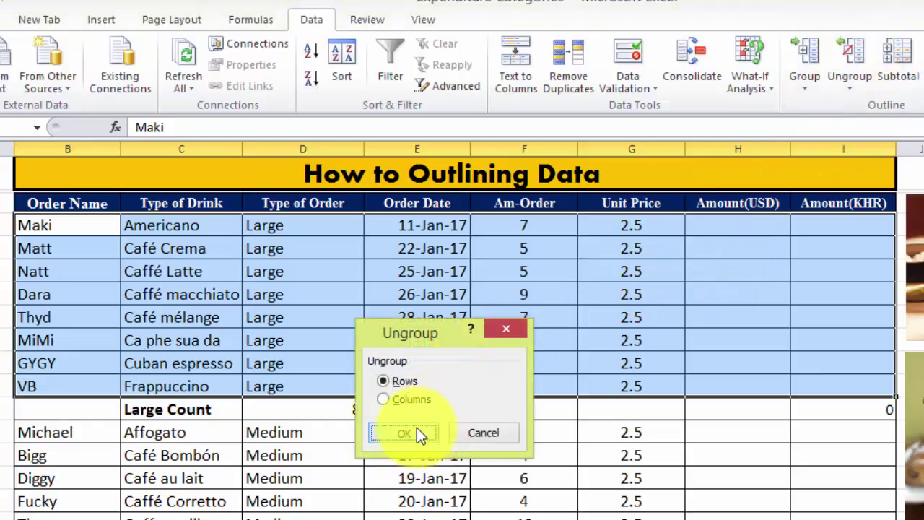
left_click(417, 431)
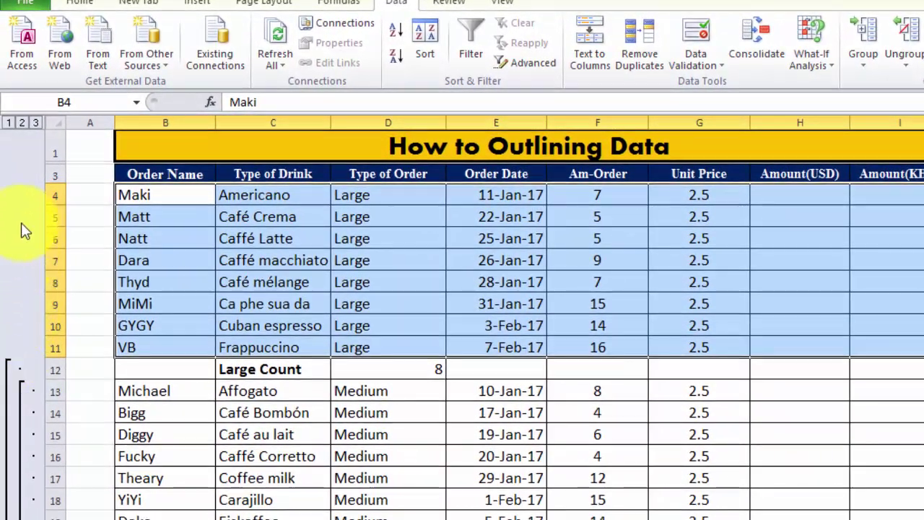
left_click(23, 122)
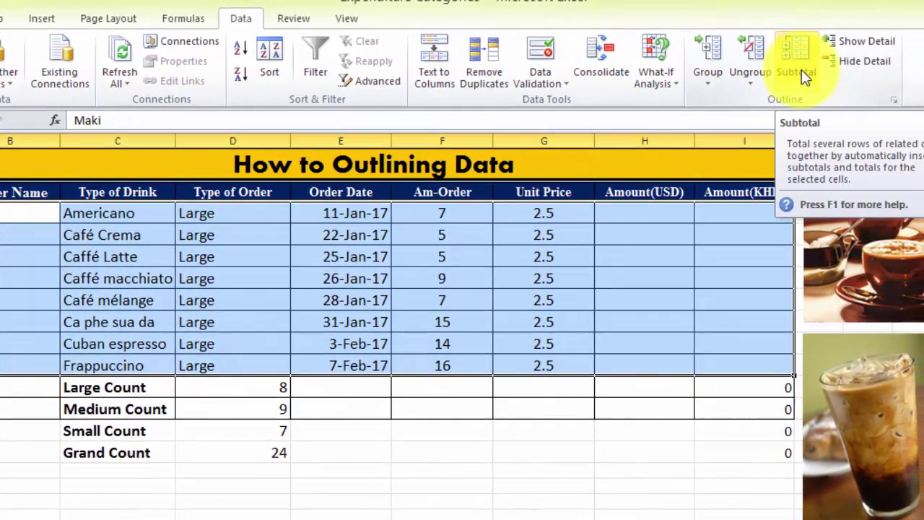
Step: Cancel the Subtotal dialog twice without changes, then select the Large order names in column B
left_click(801, 70)
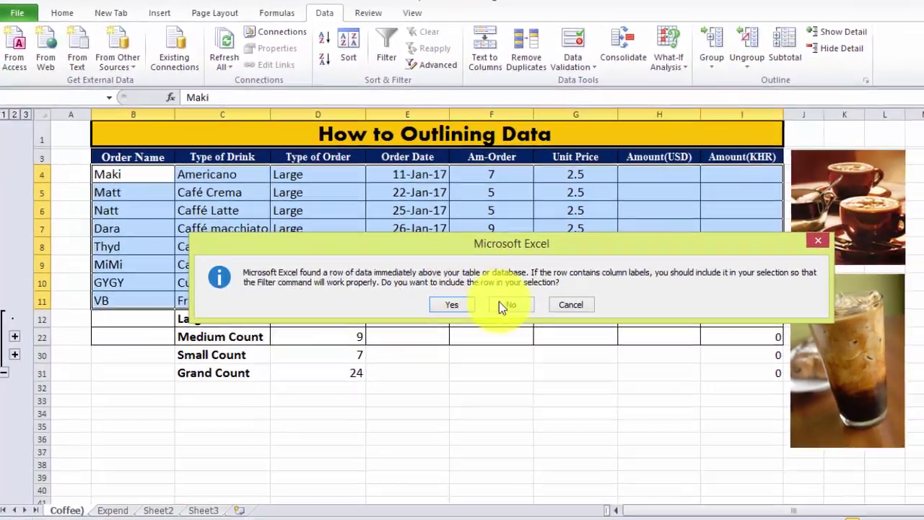
left_click(401, 371)
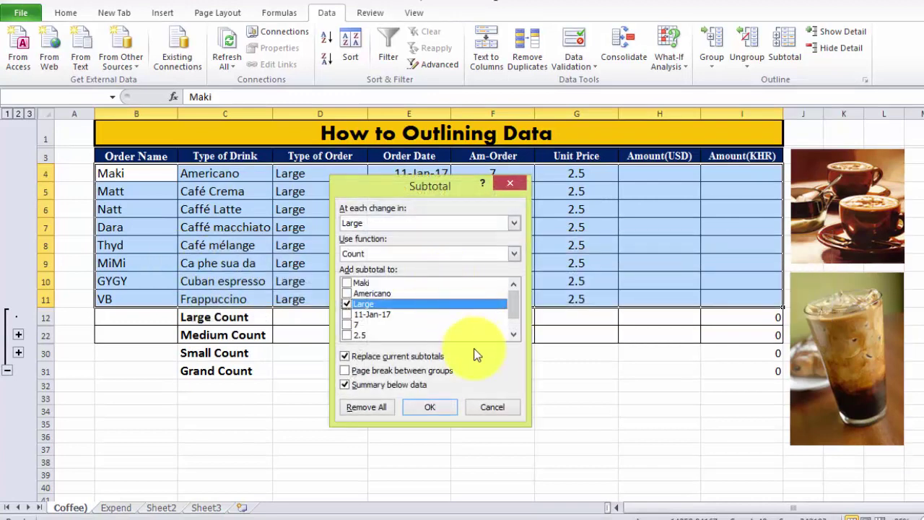
left_click(479, 406)
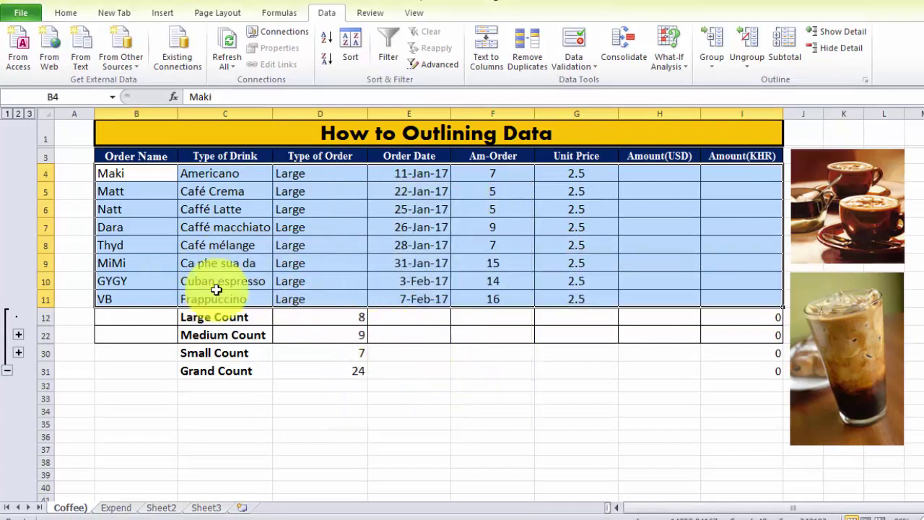
left_click(124, 182)
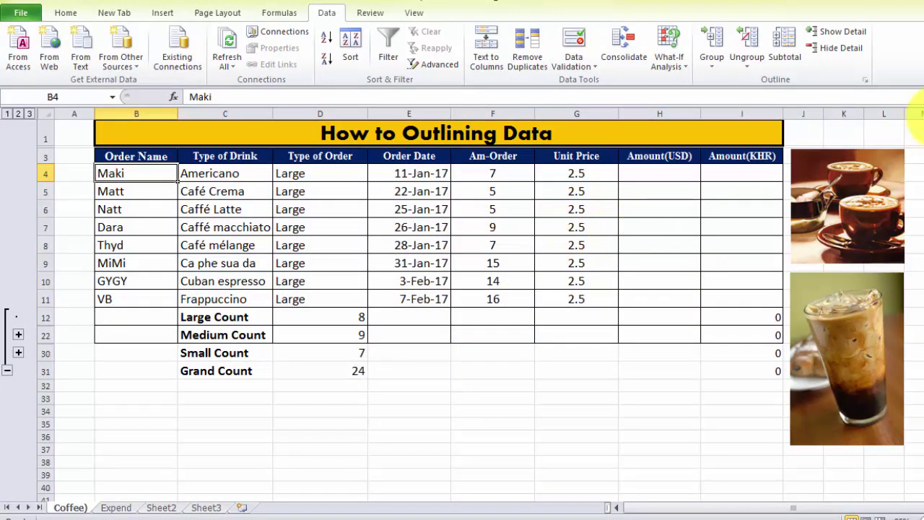
left_click(785, 56)
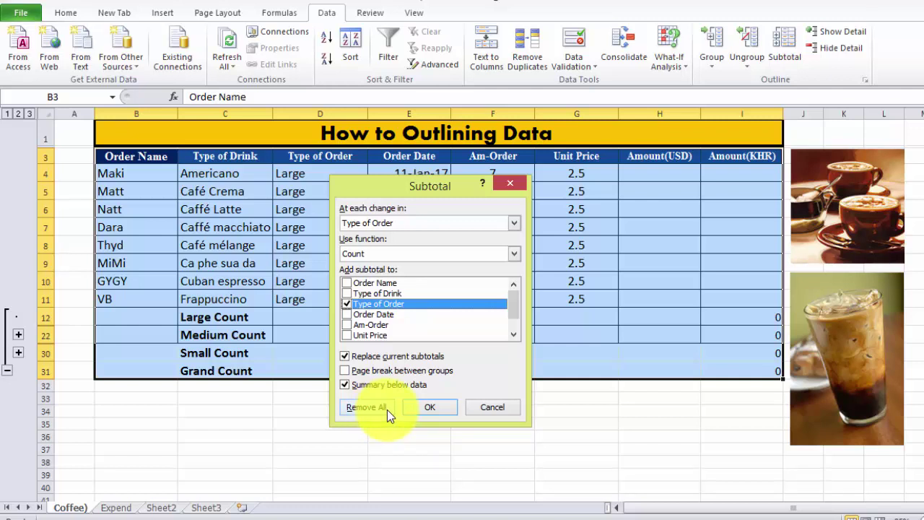
left_click(484, 407)
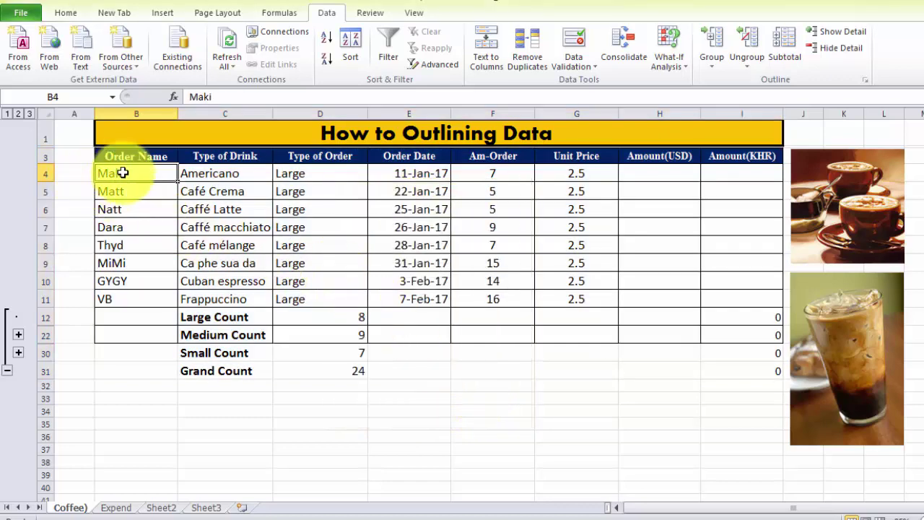
mouse_move(120, 173)
left_mouse_down()
mouse_move(151, 297)
mouse_move(711, 304)
left_mouse_up()
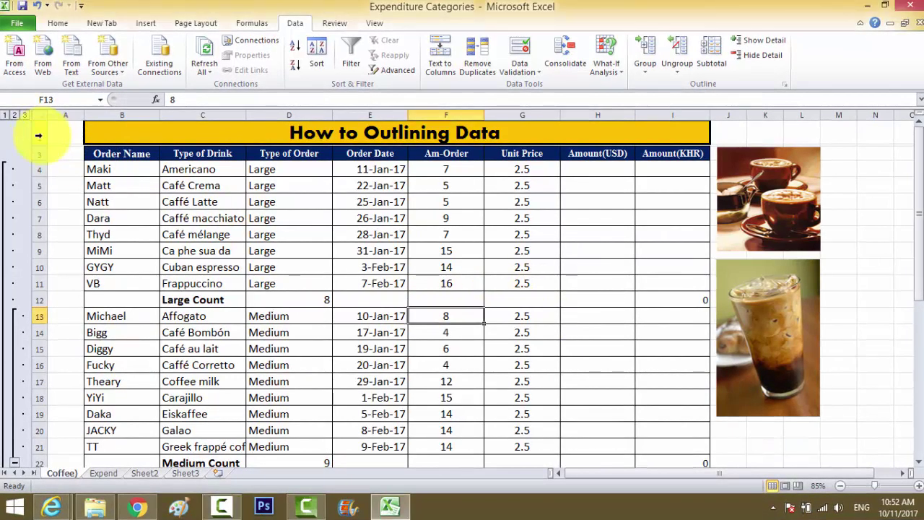
Step: Delete the 'How to Outlining Data' title row so the column headers move to row 2
right_click(39, 133)
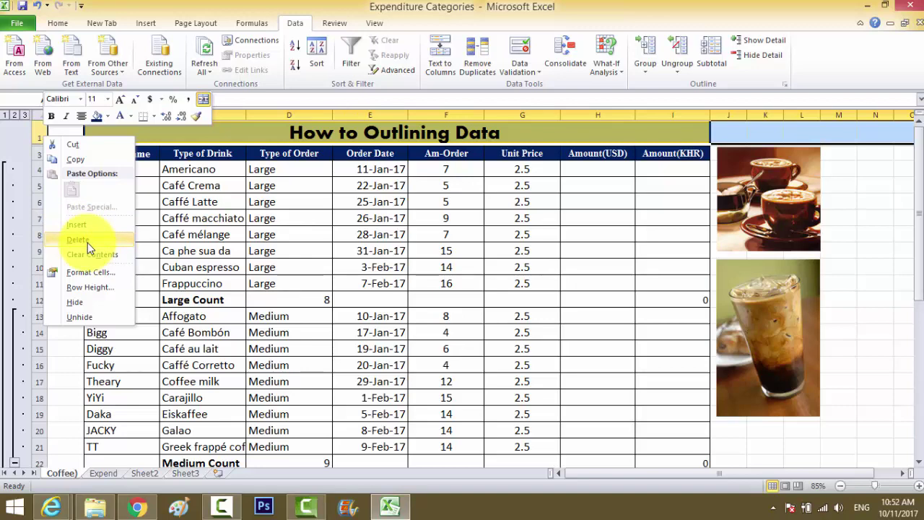
left_click(88, 243)
left_click(340, 211)
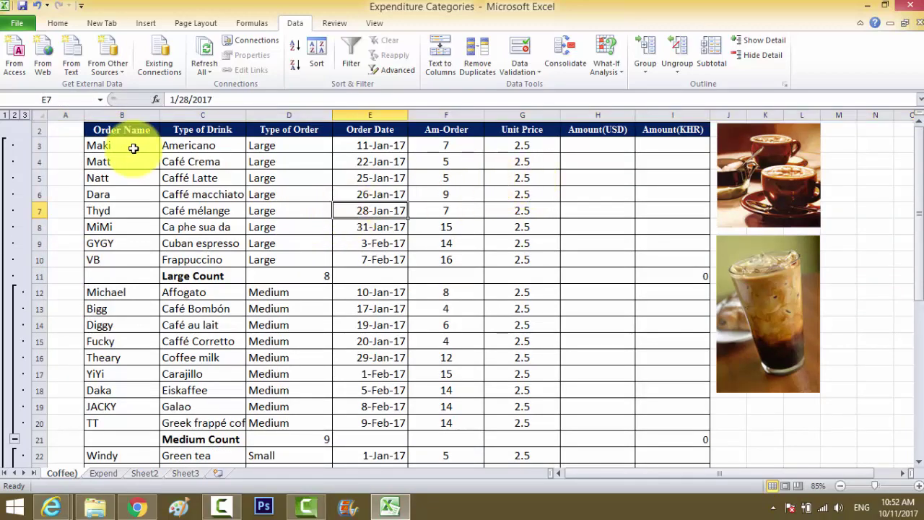
left_click(129, 132)
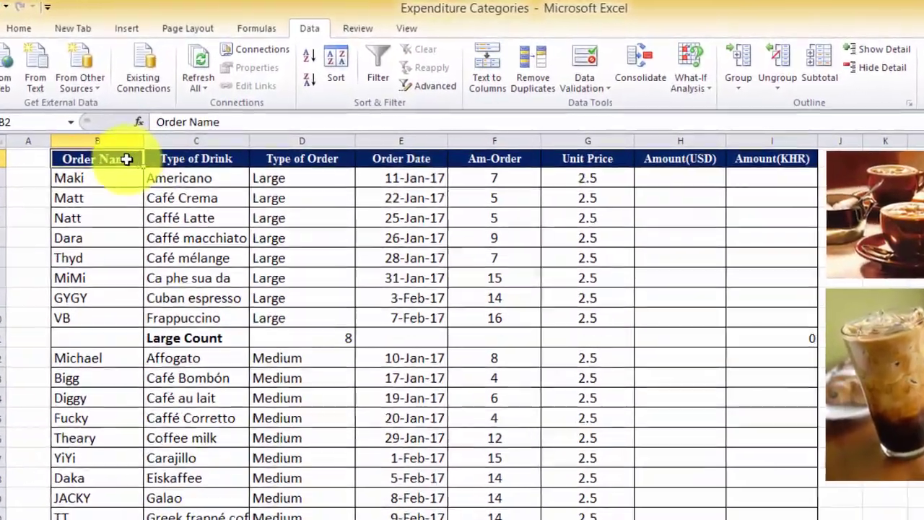
Step: Select columns E–G (Order Date, Am-Order, Unit Price) and group them as a column outline
left_click_drag(177, 133, 191, 133)
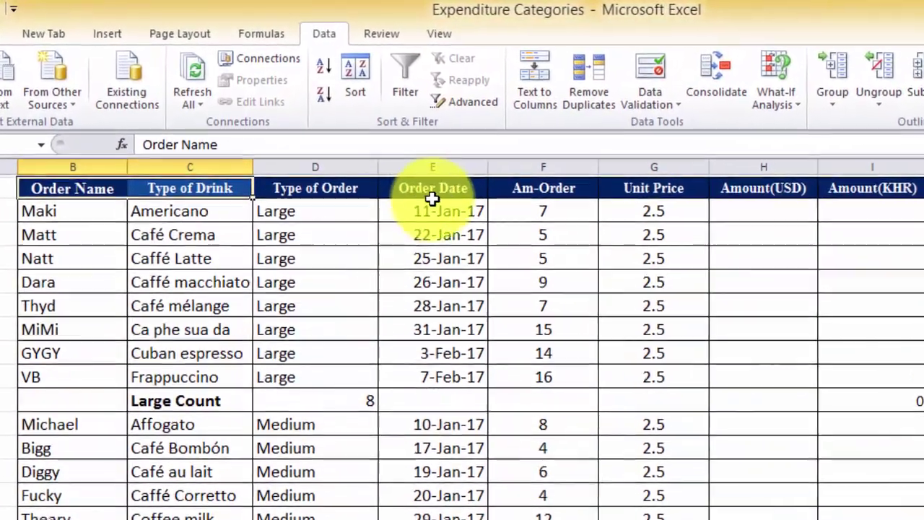
left_click_drag(414, 171, 515, 173)
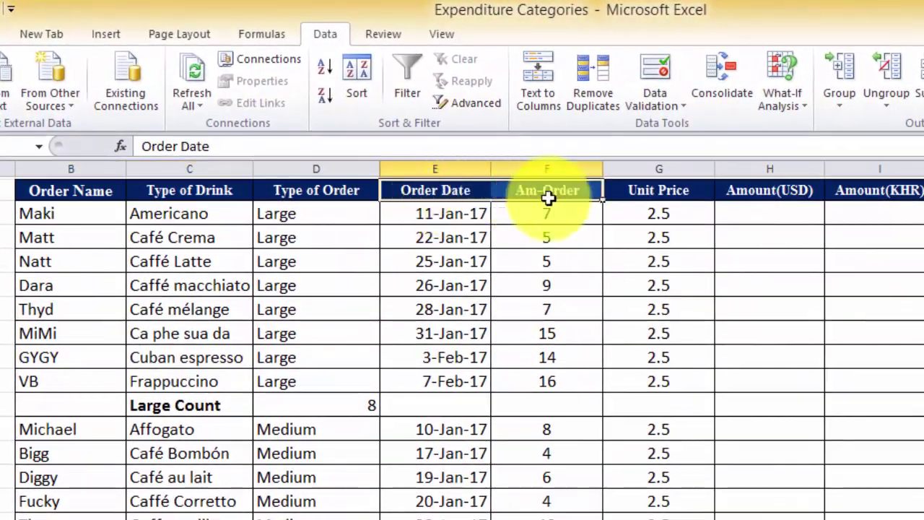
left_click_drag(548, 198, 646, 198)
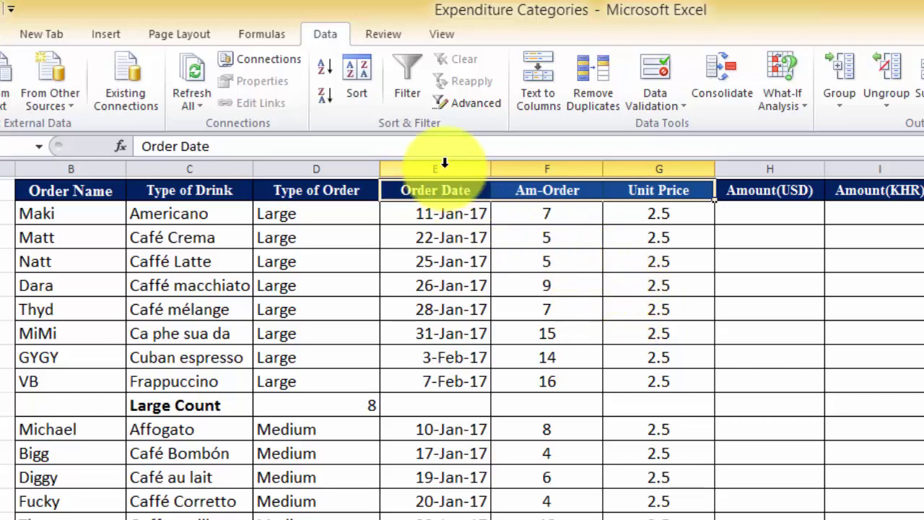
left_click_drag(445, 163, 638, 170)
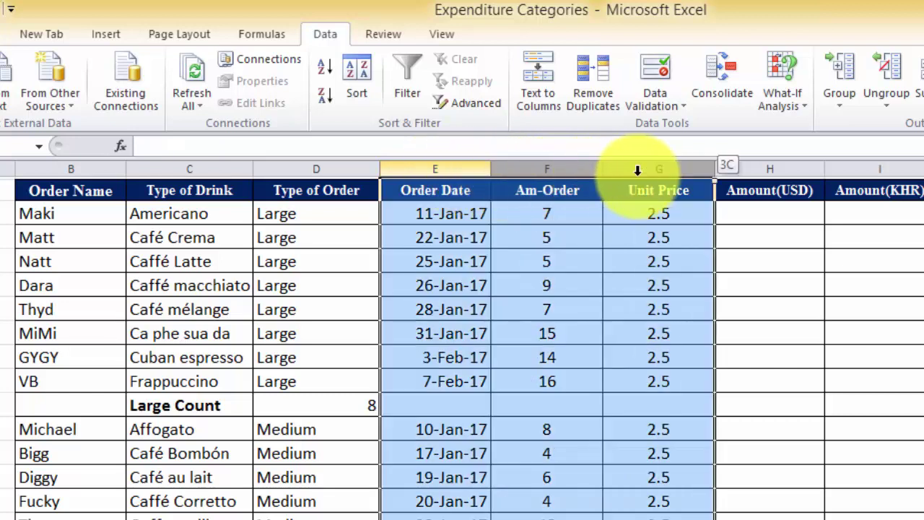
left_click_drag(638, 170, 640, 172)
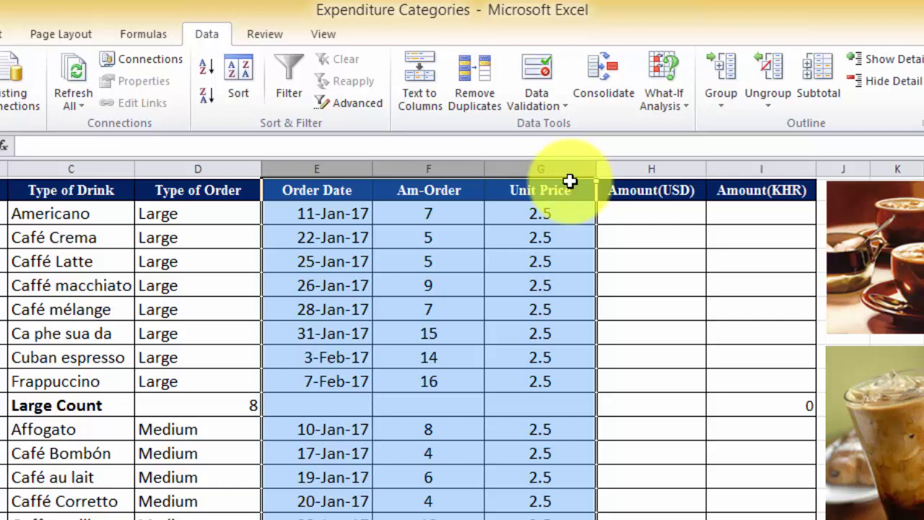
left_click(712, 60)
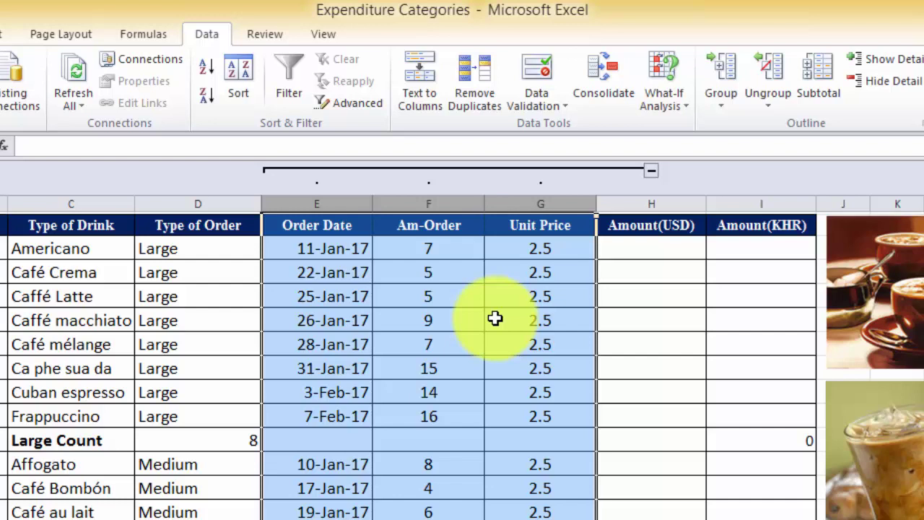
left_click(650, 171)
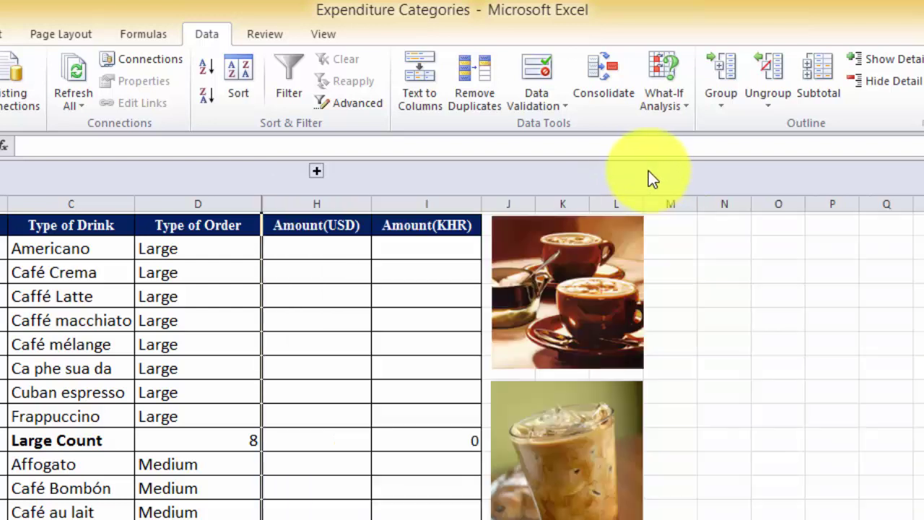
left_click(316, 170)
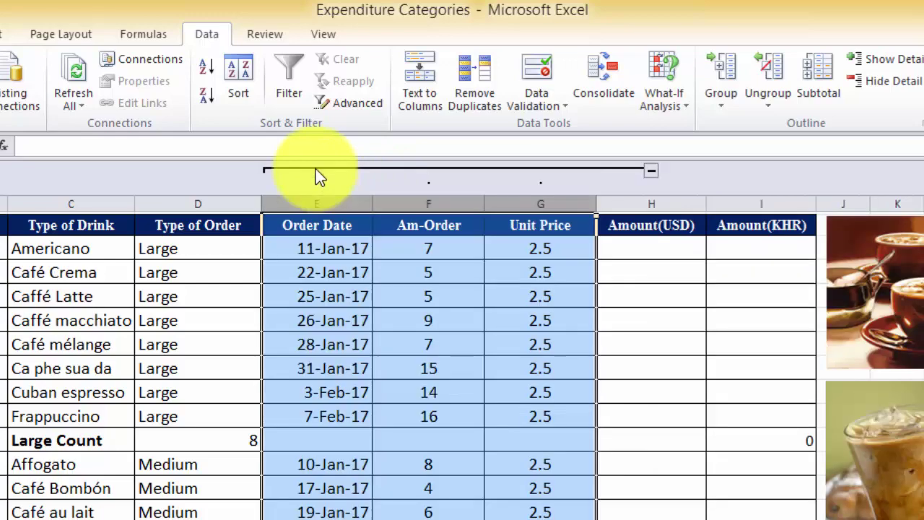
left_click(651, 171)
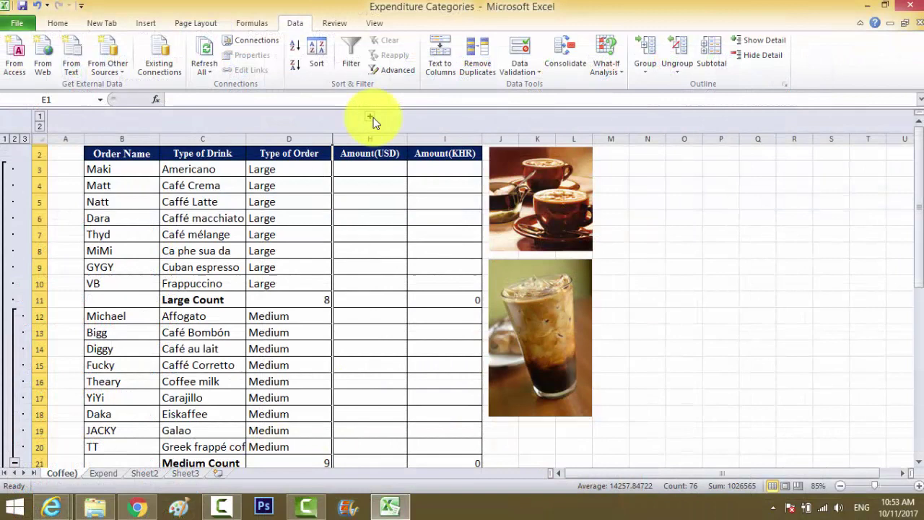
left_click(371, 116)
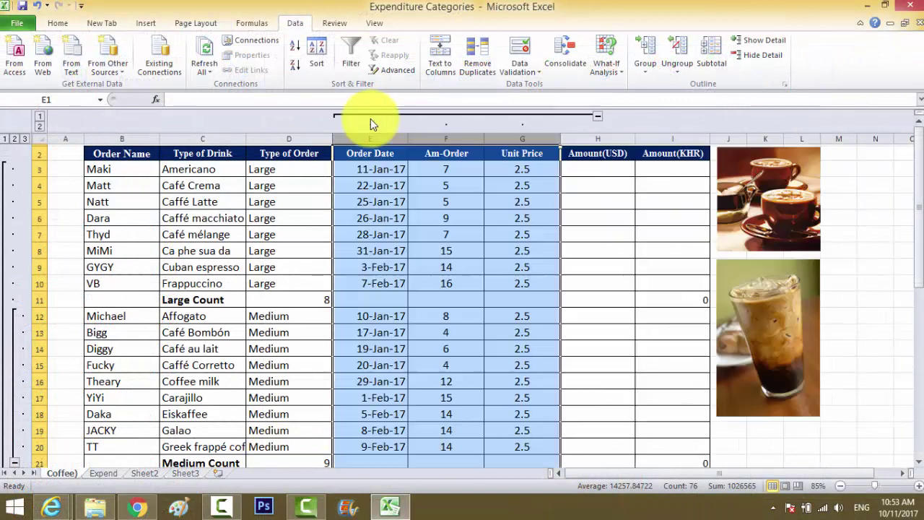
left_click(594, 214)
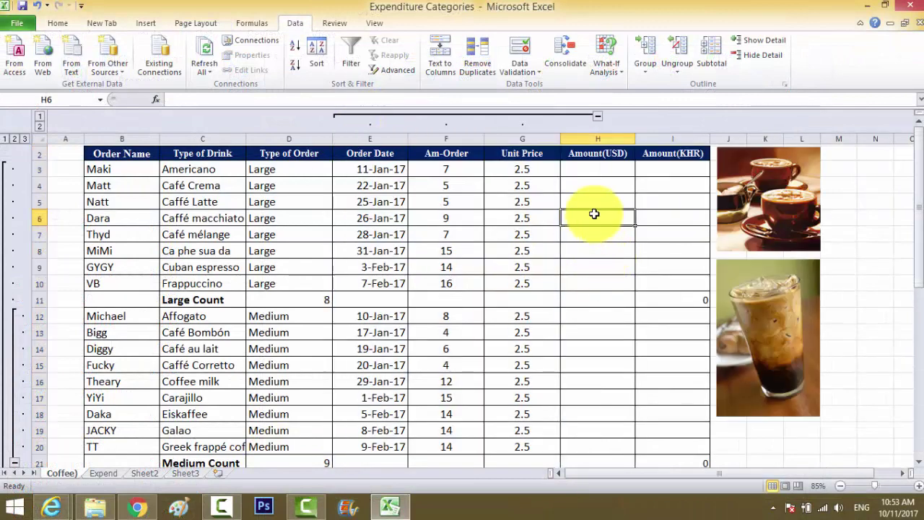